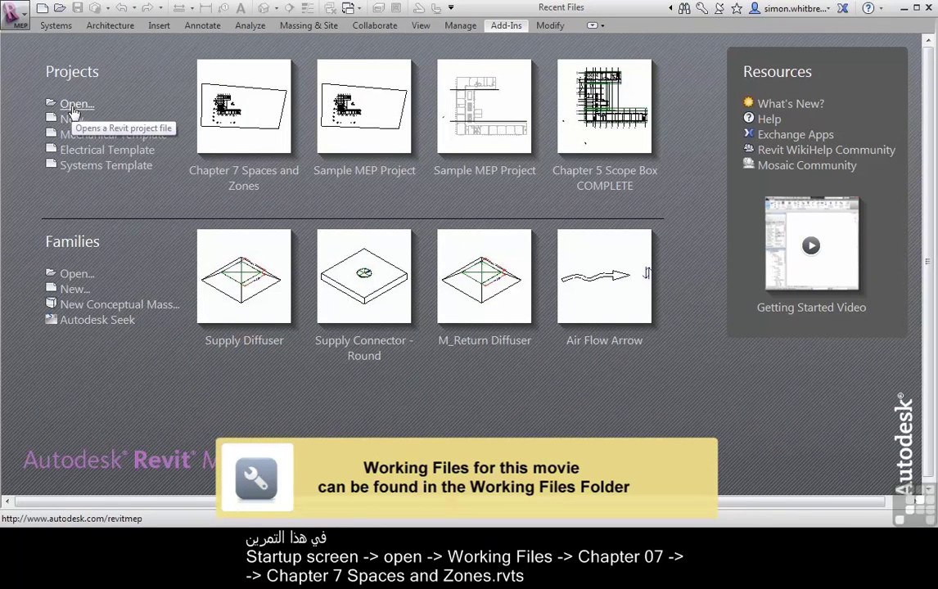
Open Chapter 7 Spaces and Zones.rvt from the Working Files > Chapter 07 folder
click(73, 107)
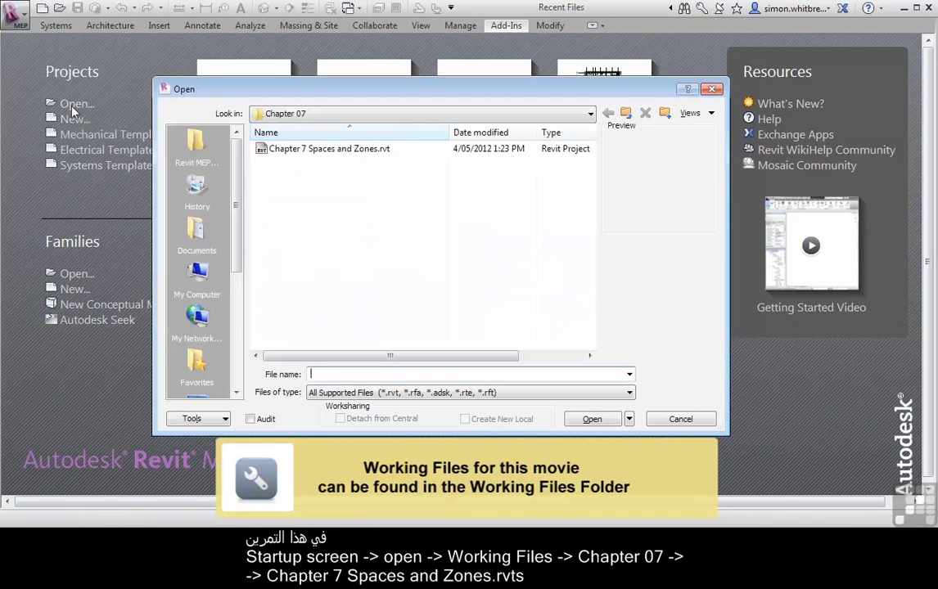
click(195, 141)
double_click(296, 232)
click(310, 149)
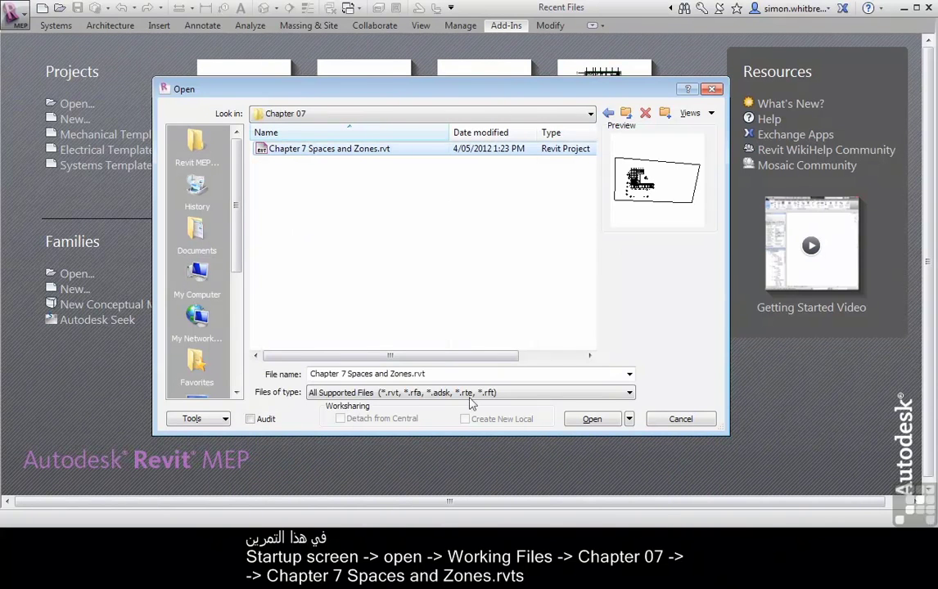
click(591, 418)
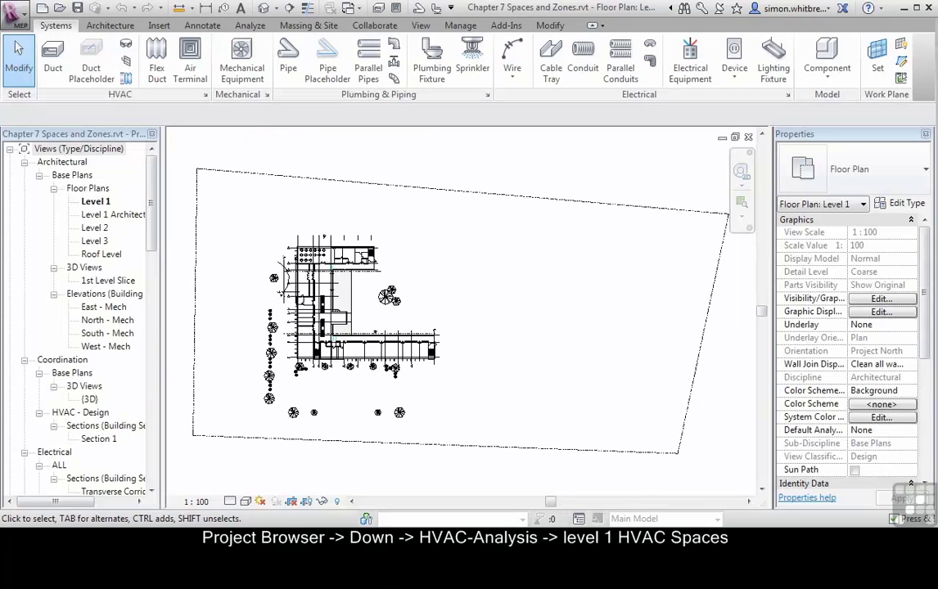
Switch to the Level 1 HVAC Spaces floor plan under Mechanical > HVAC - Analysis
drag(150, 232, 156, 309)
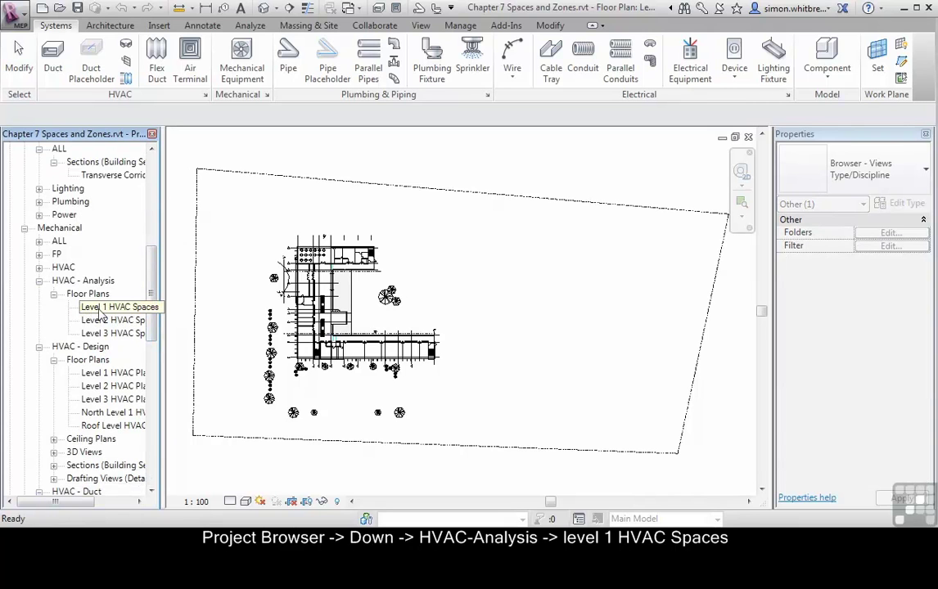
double_click(100, 309)
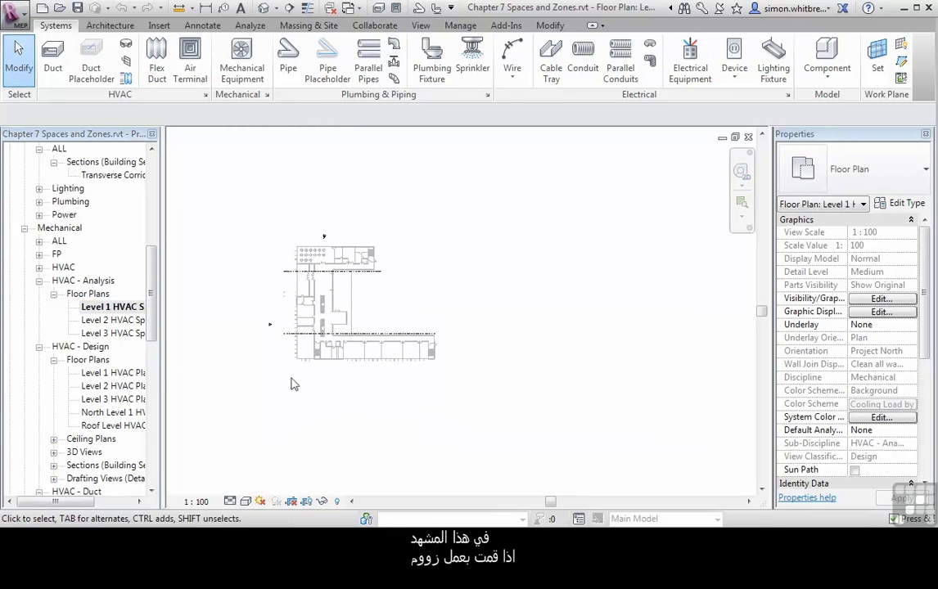
Zoom in and select a Level 1 space to confirm its Upper Limit is Level 2
scroll(299, 399, up, 5)
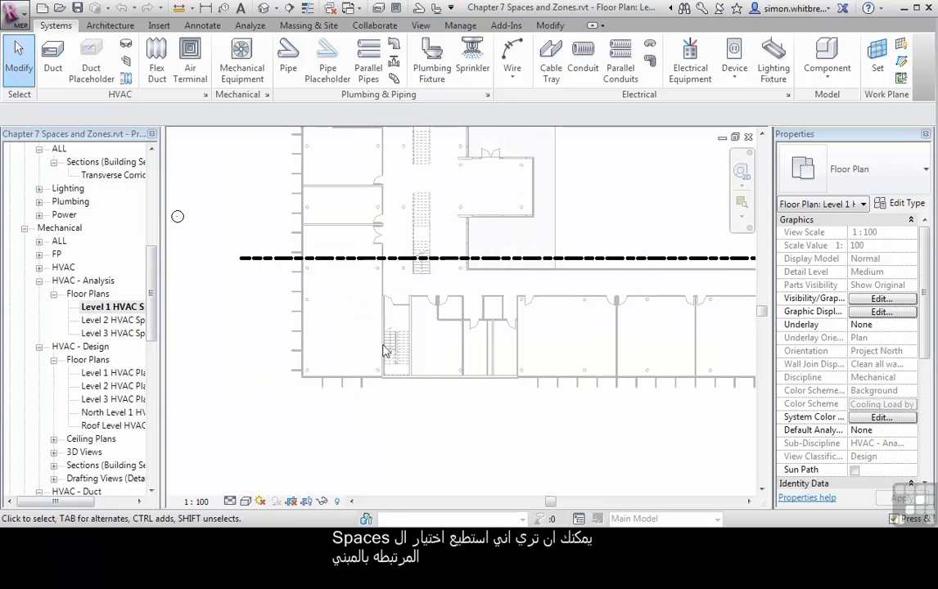
click(550, 355)
middle_drag(548, 446, 400, 400)
scroll(400, 402, down, 1)
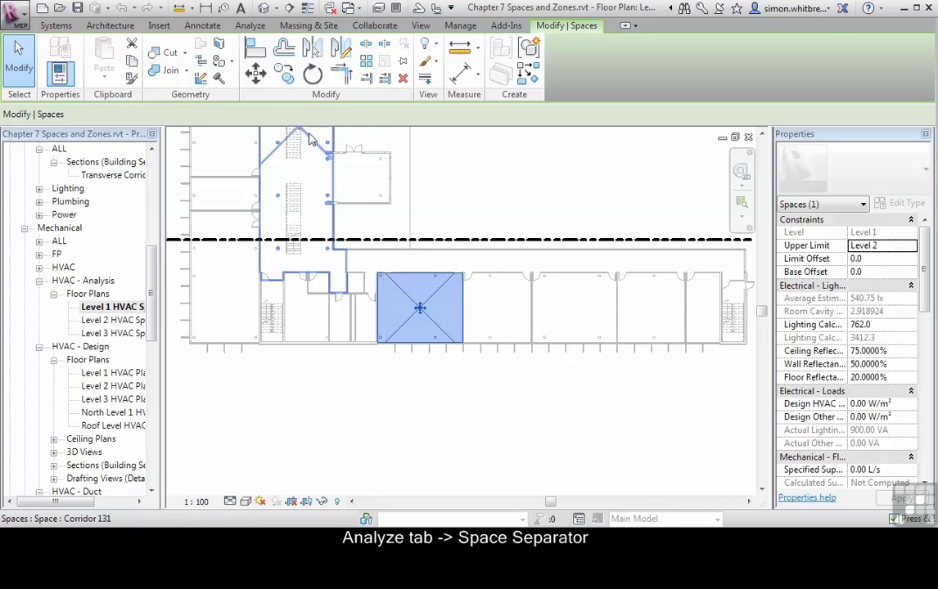
Draw a space separation line from the right-hand wall to the far wall across the lower rooms
click(251, 27)
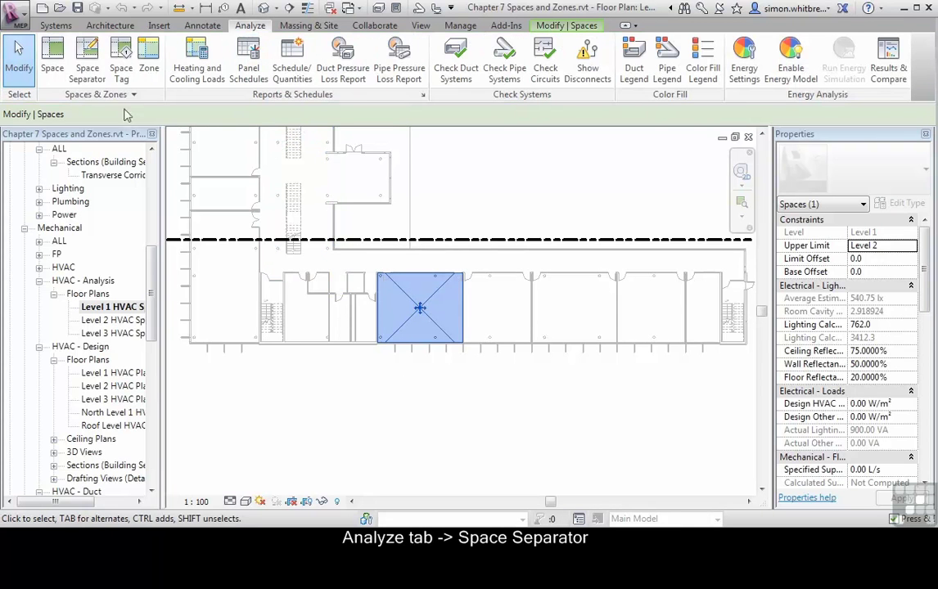
click(89, 75)
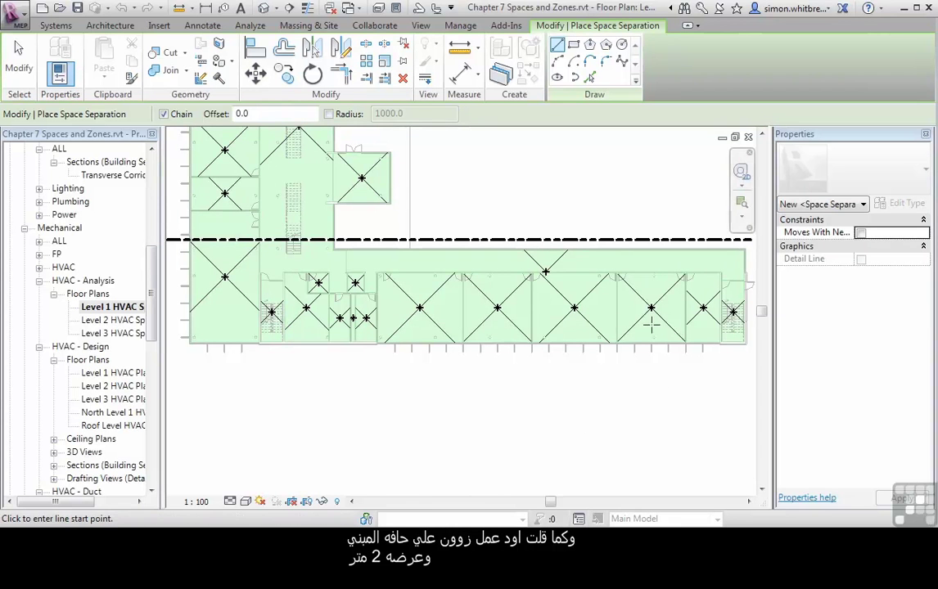
scroll(631, 325, up, 3)
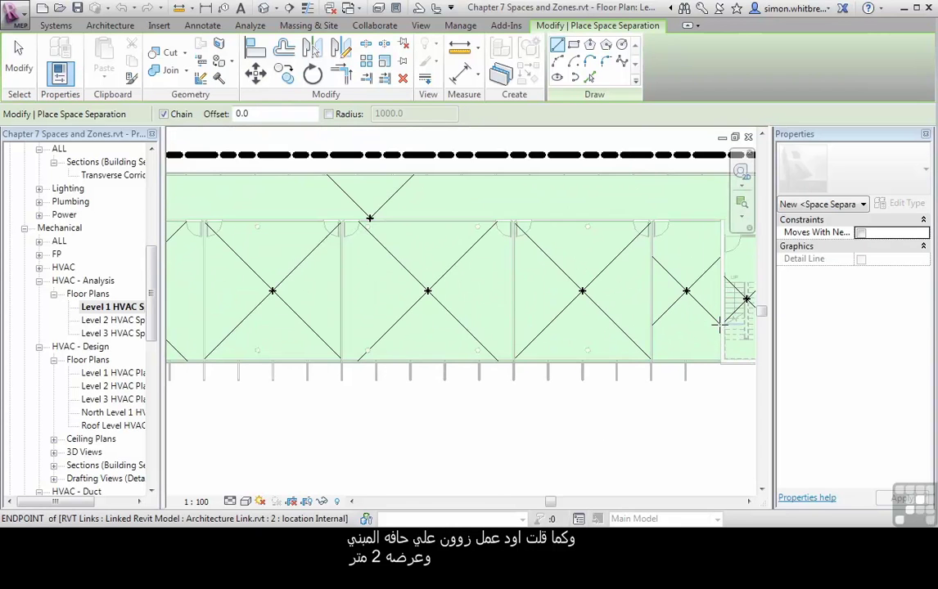
scroll(718, 326, up, 2)
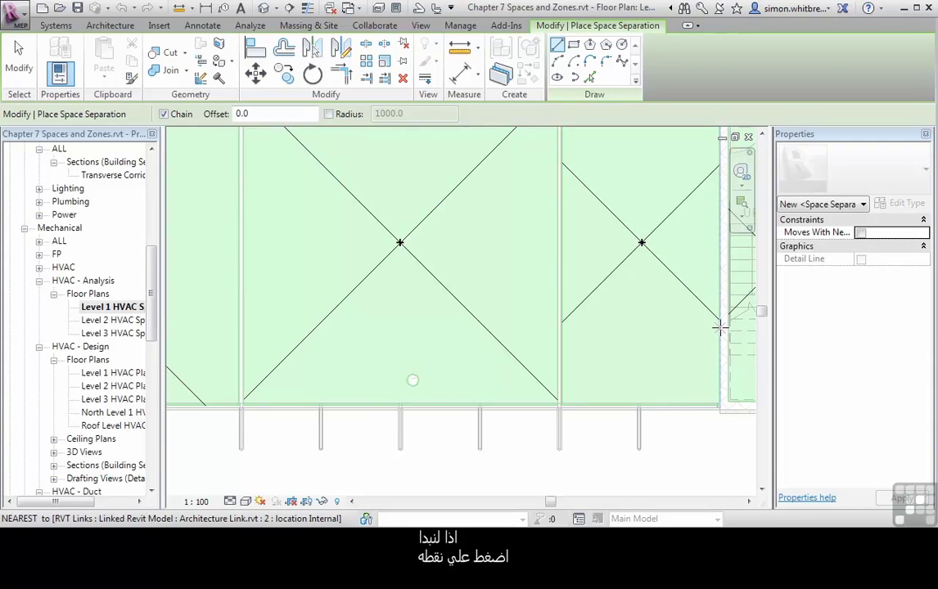
click(718, 327)
scroll(555, 327, down, 6)
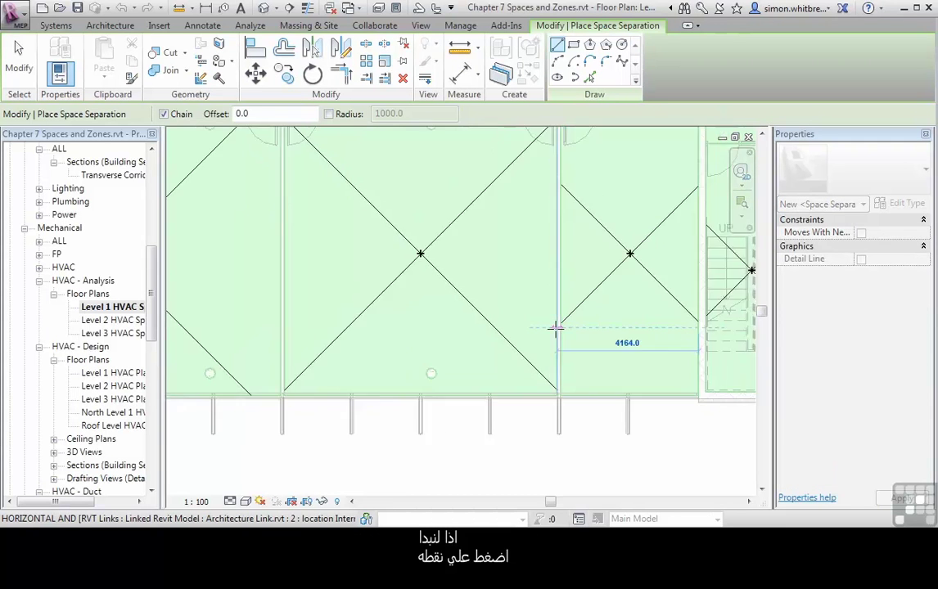
scroll(552, 328, down, 1)
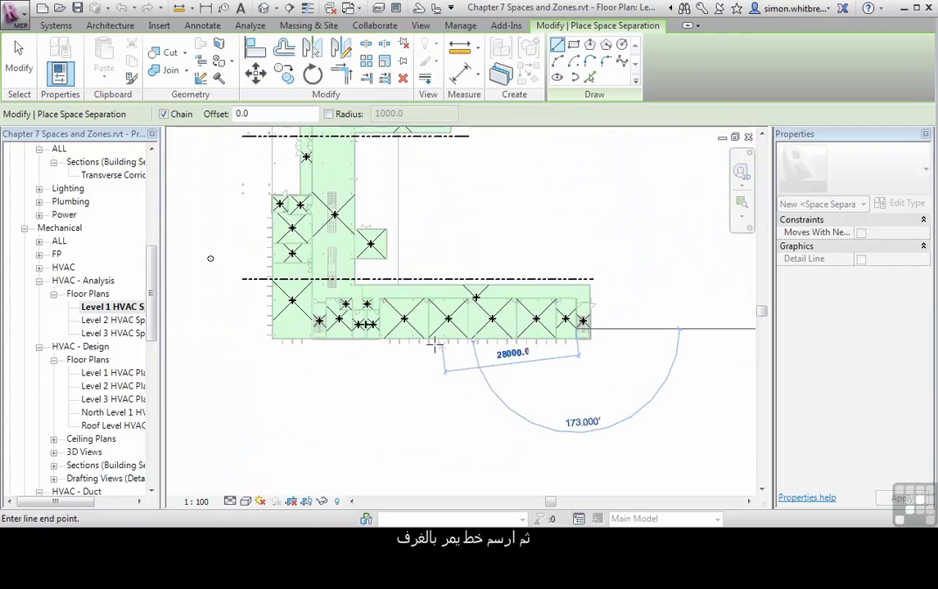
scroll(328, 328, up, 5)
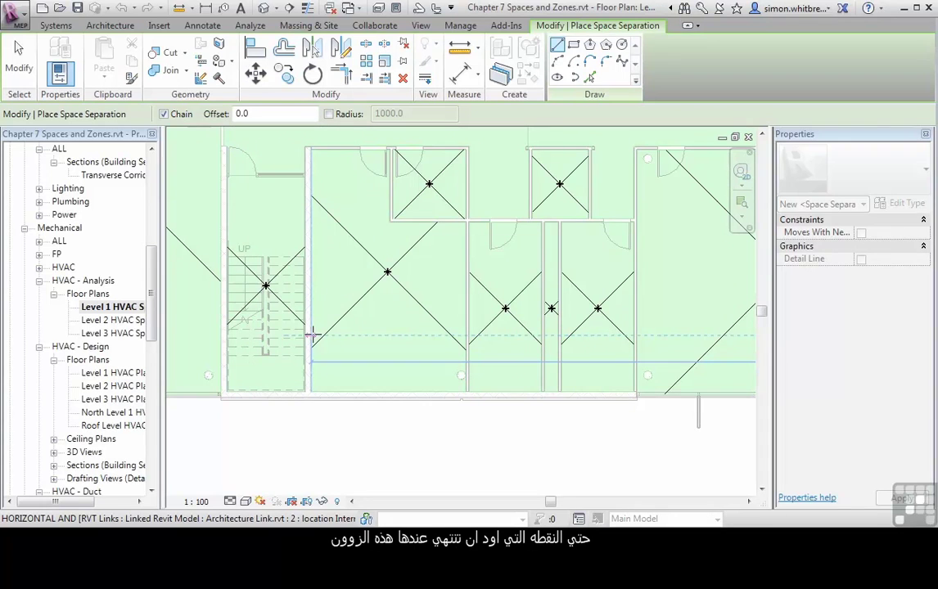
click(312, 333)
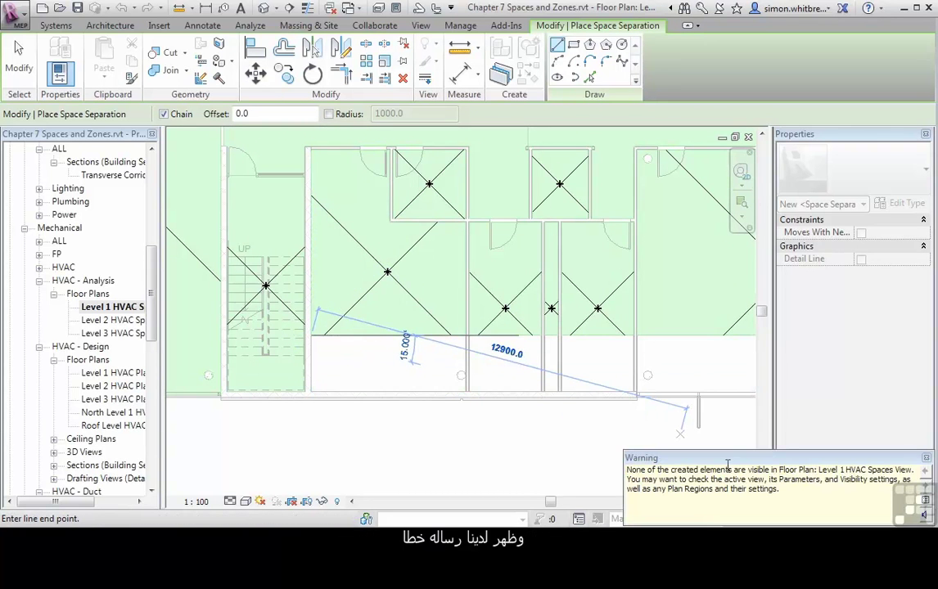
mouse_move(723, 463)
mouse_down()
mouse_move(435, 425)
mouse_move(427, 387)
mouse_up()
key(Escape)
key(Escape)
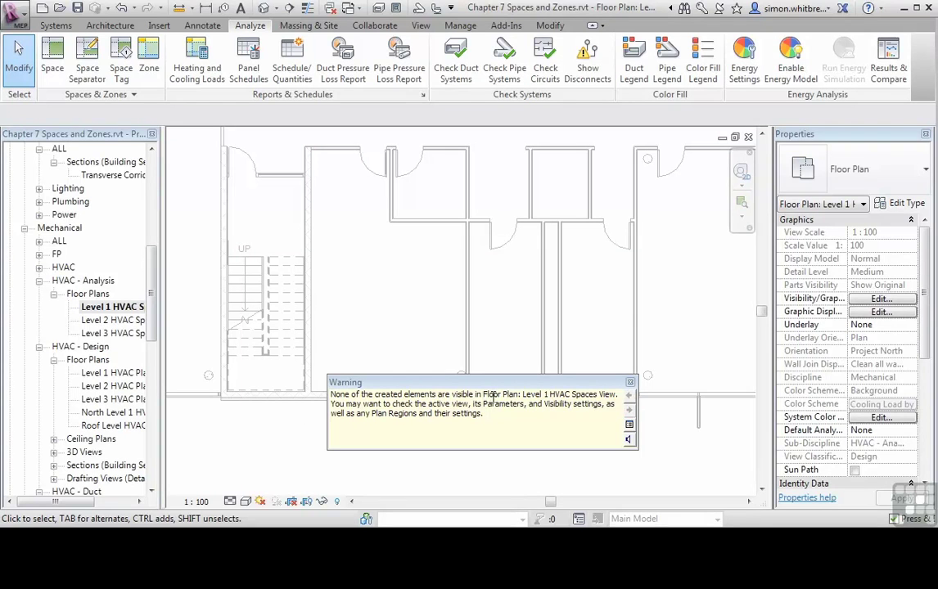
Dismiss the warning that the separation line is not visible in this view
click(630, 383)
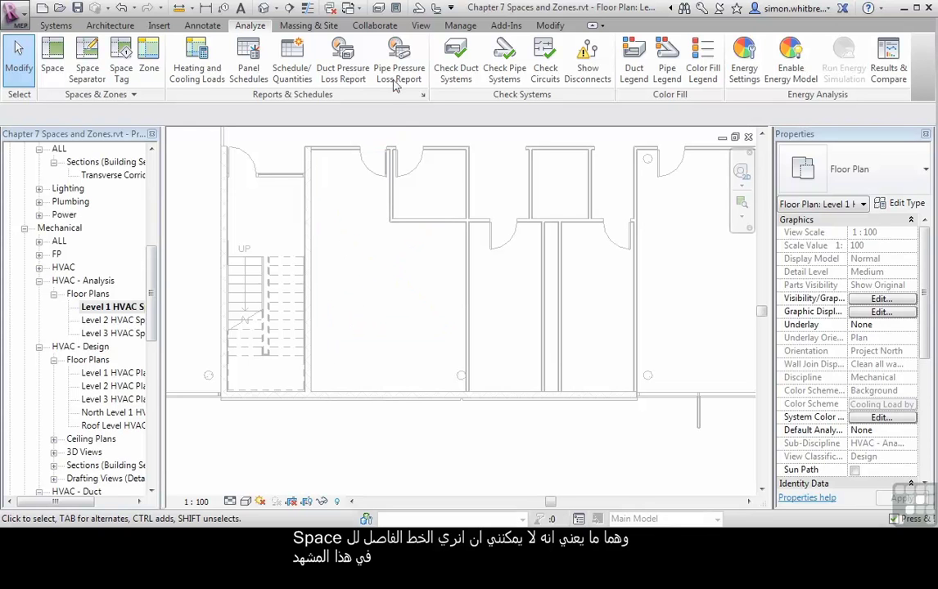
click(420, 26)
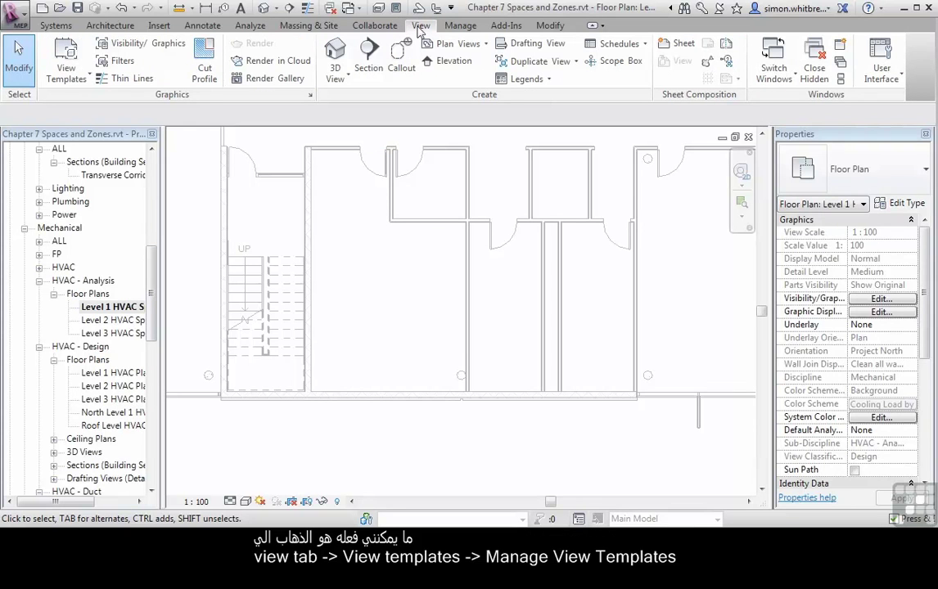
Turn on the Lines model category in the HVAC - Space Analysis view template's visibility overrides
click(66, 75)
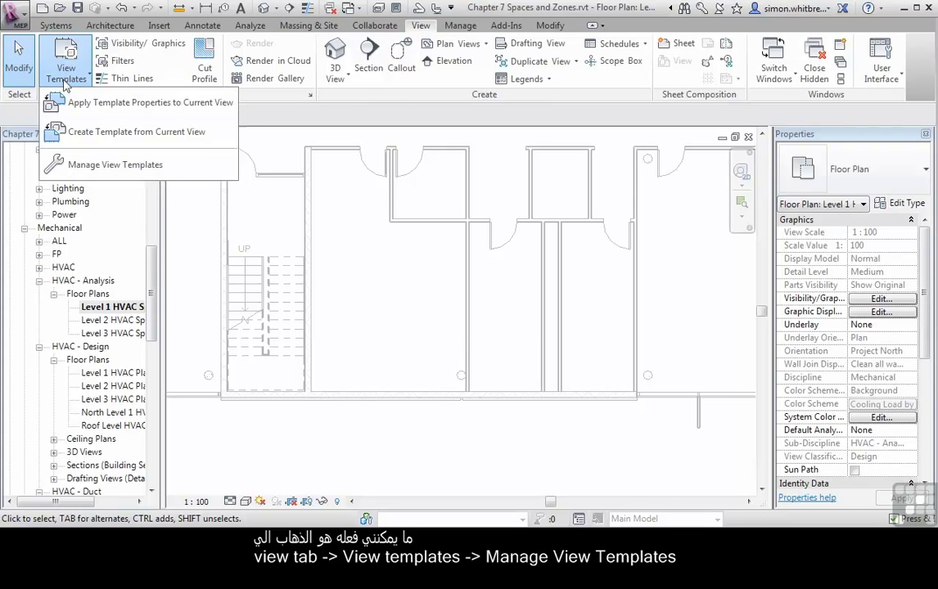
click(117, 166)
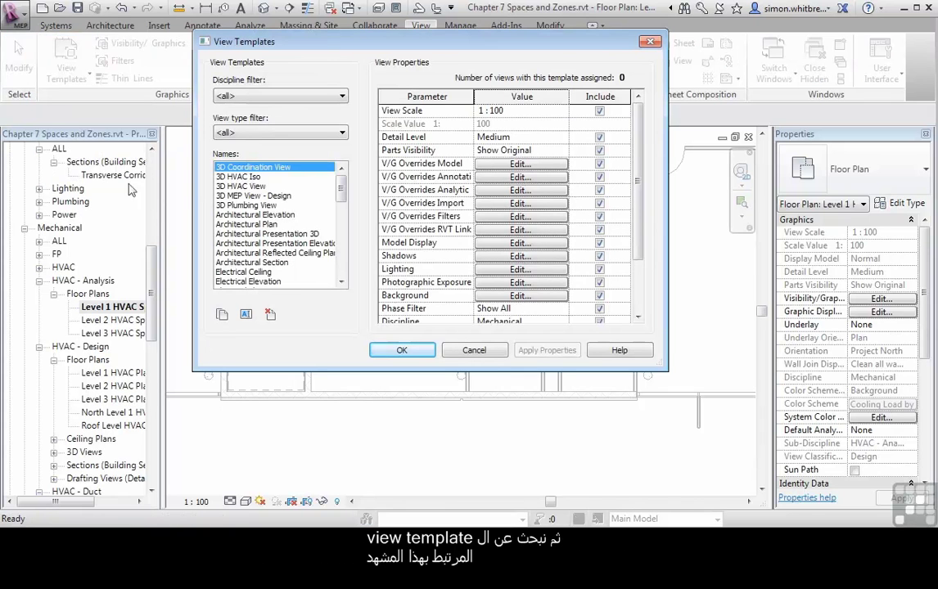
drag(343, 190, 343, 219)
click(232, 196)
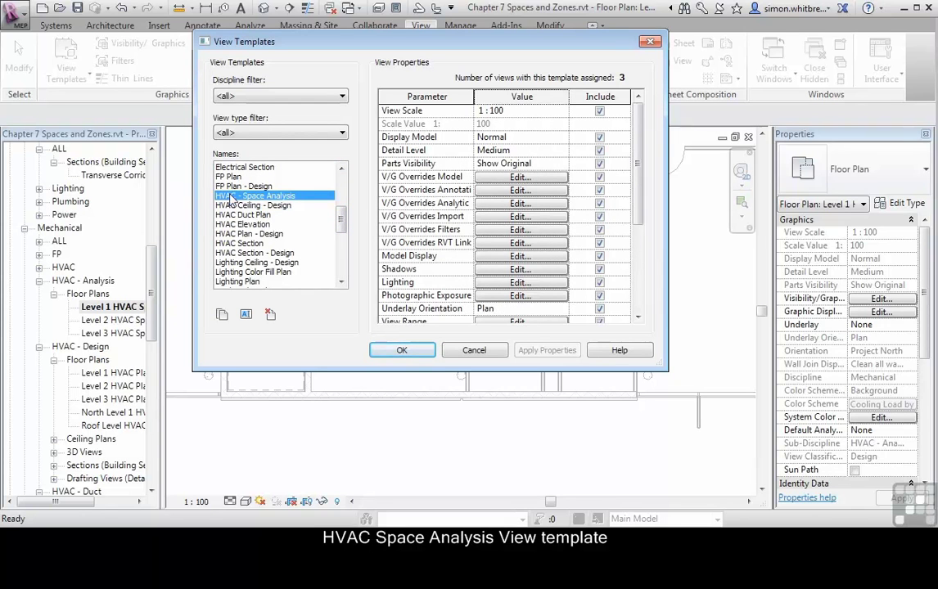
click(504, 179)
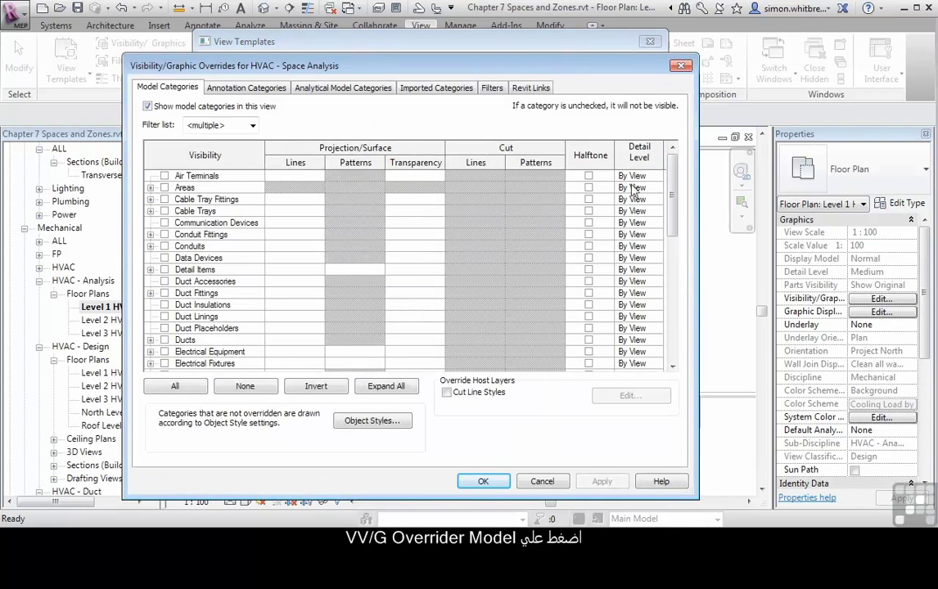
drag(674, 188, 676, 244)
click(165, 329)
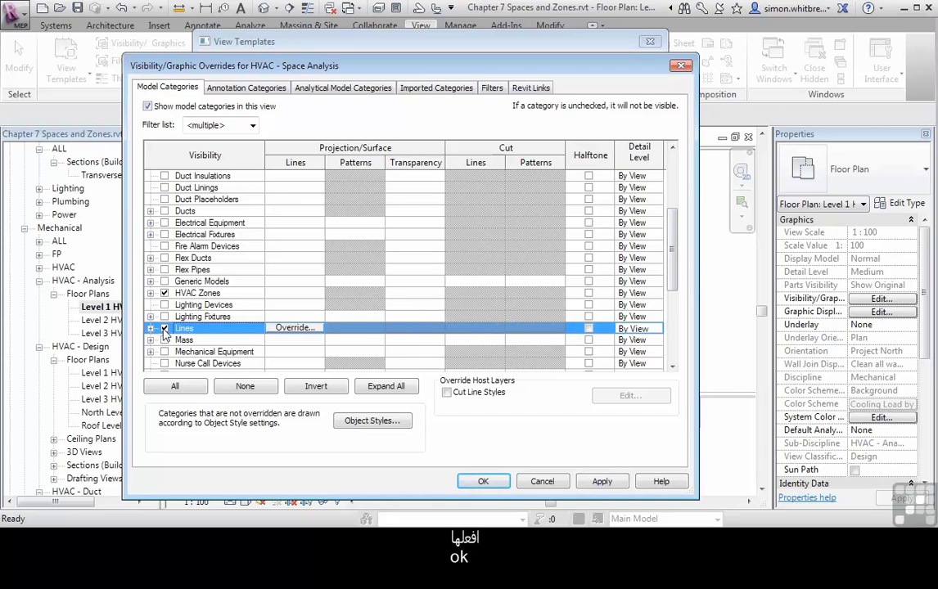
click(482, 481)
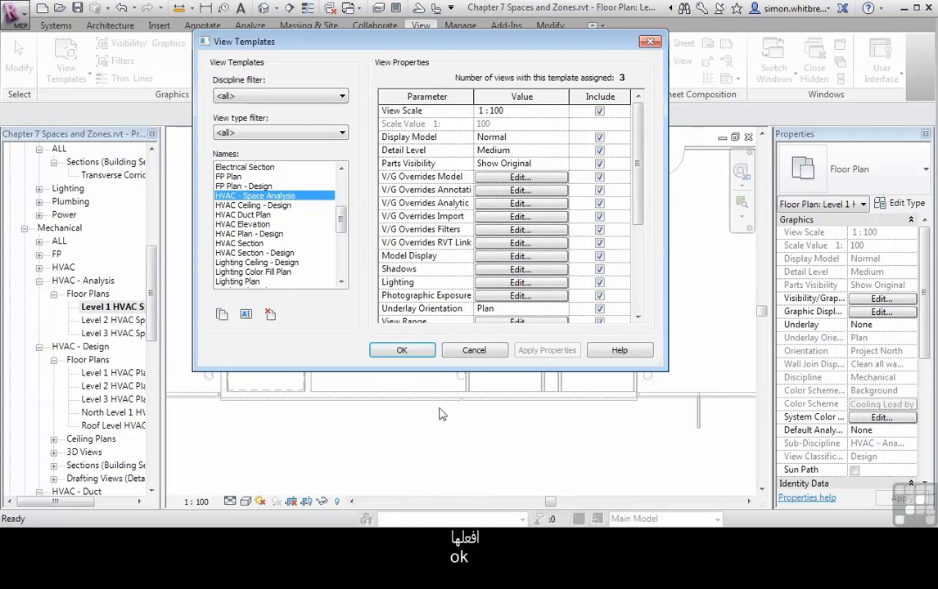
Apply the template and check that the Lounge space is now split by the green separation line
click(402, 350)
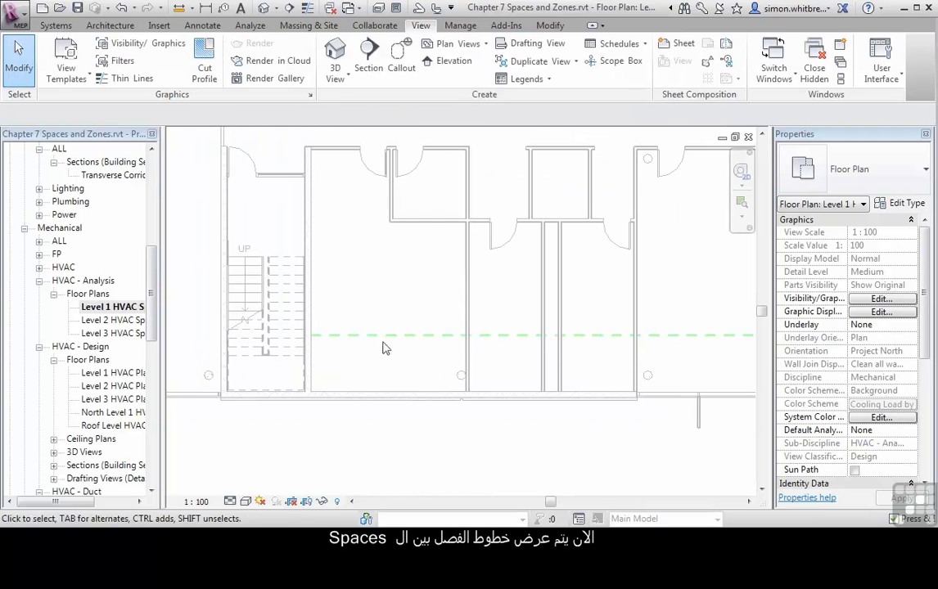
scroll(357, 353, down, 3)
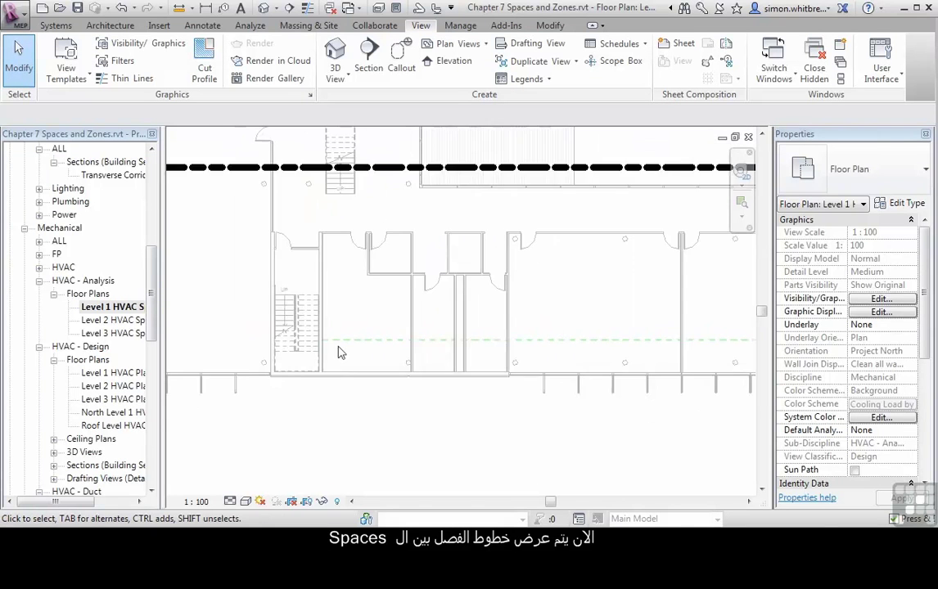
scroll(341, 355, up, 5)
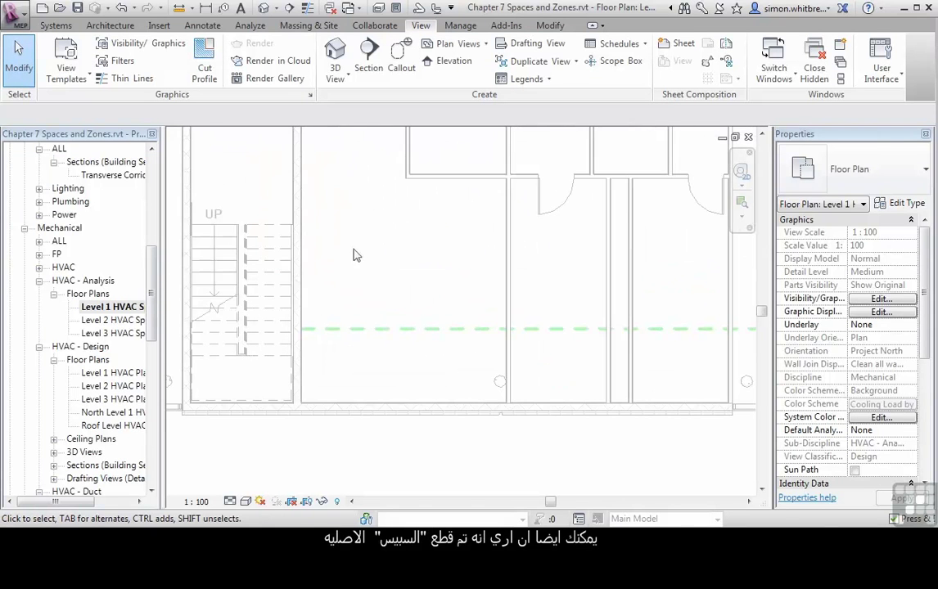
click(397, 283)
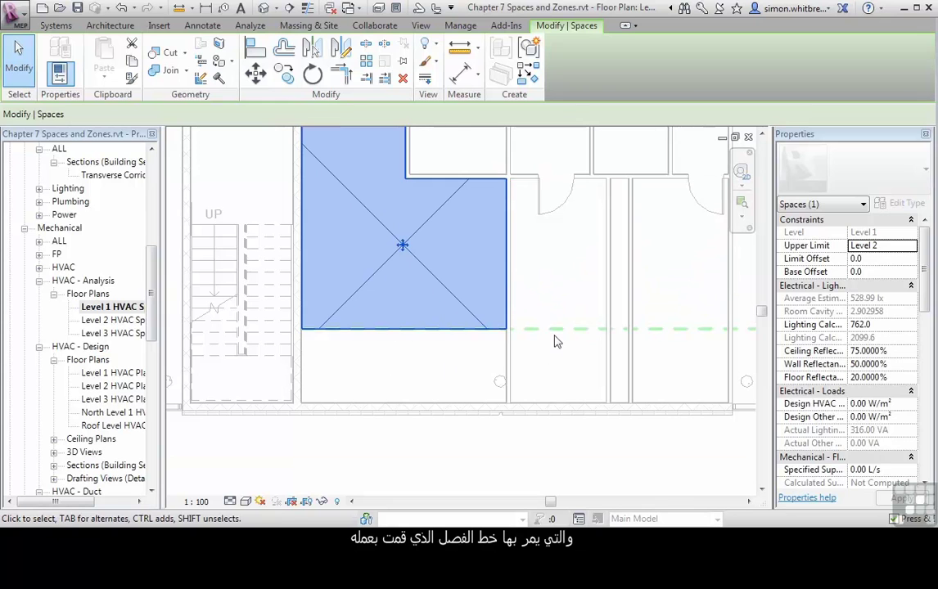
key(Escape)
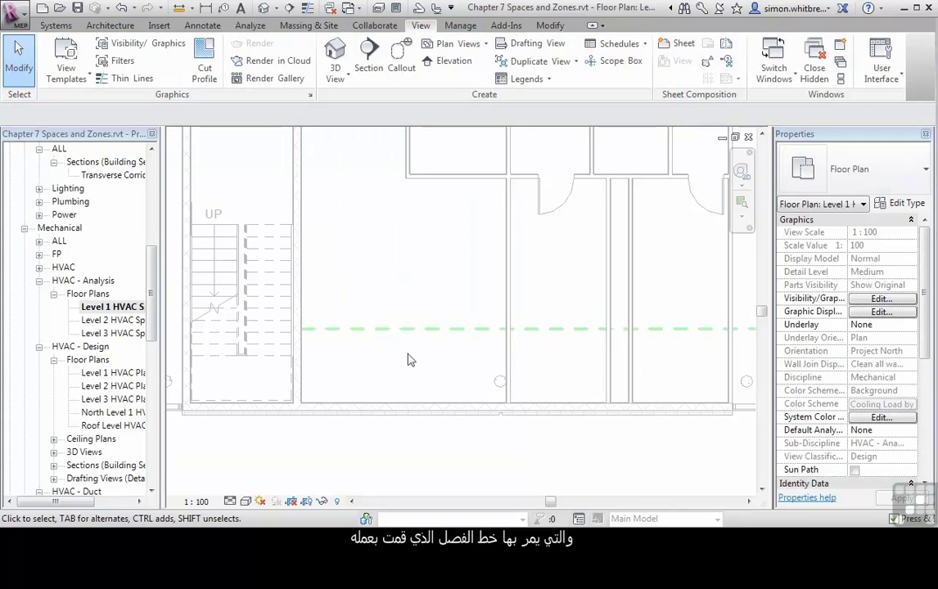
scroll(398, 360, down, 3)
scroll(398, 360, down, 2)
middle_drag(401, 357, 527, 360)
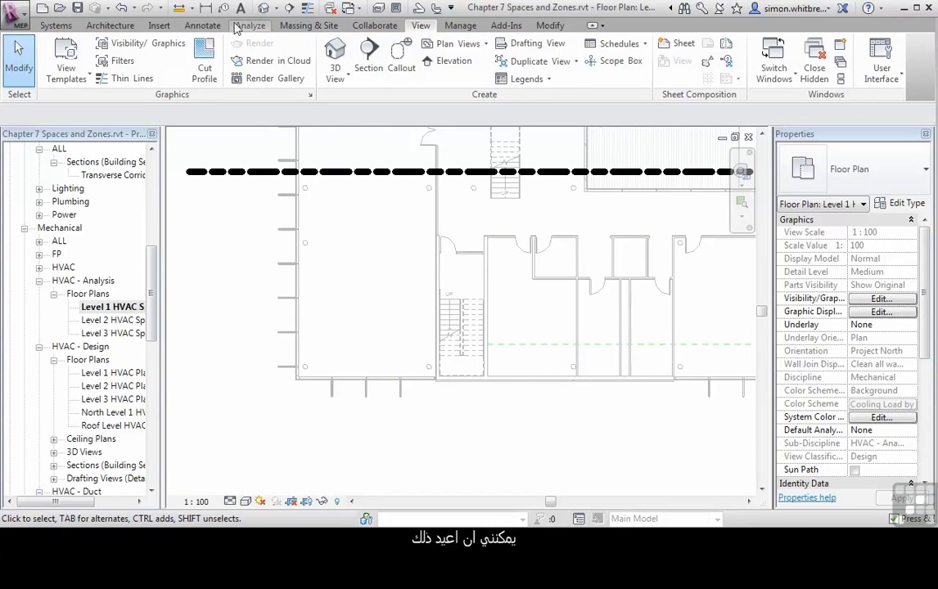
Begin a second space separation line in the left wing, then cancel it with Esc
click(260, 27)
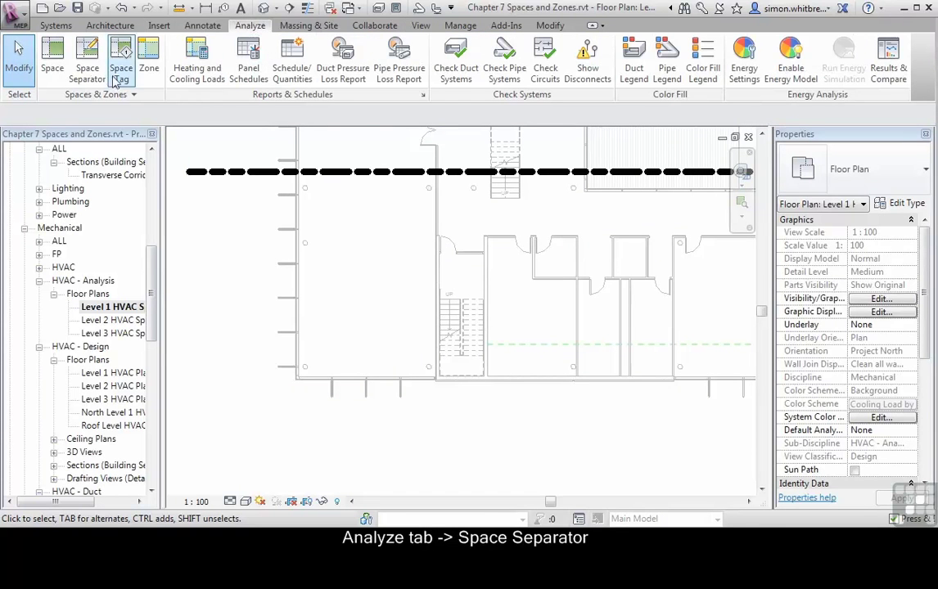
click(88, 70)
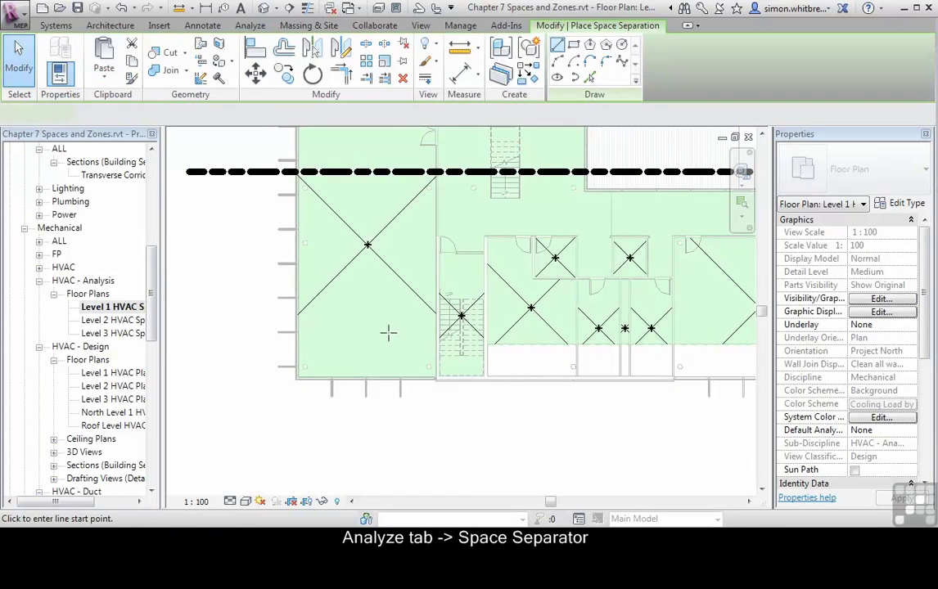
click(434, 344)
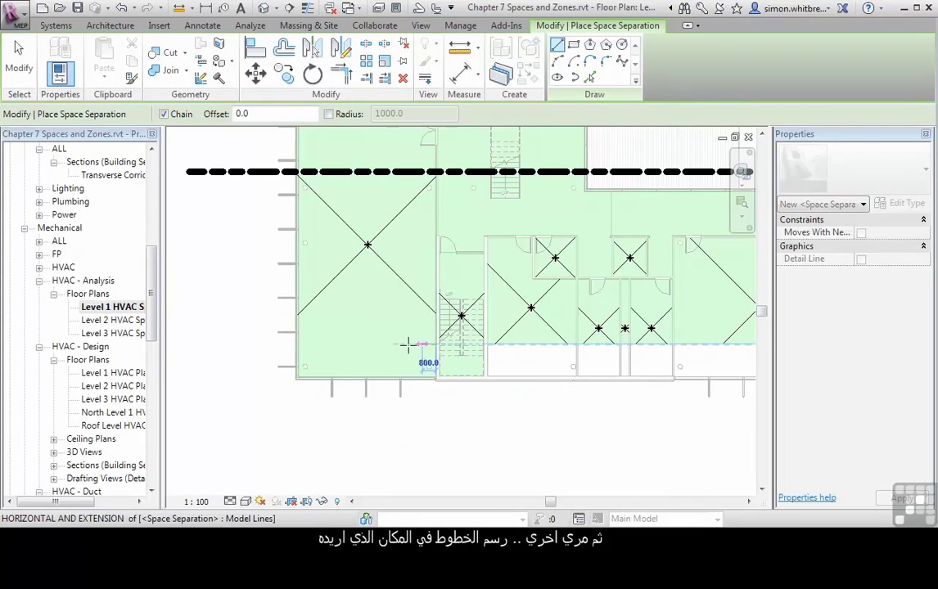
middle_drag(324, 293, 366, 444)
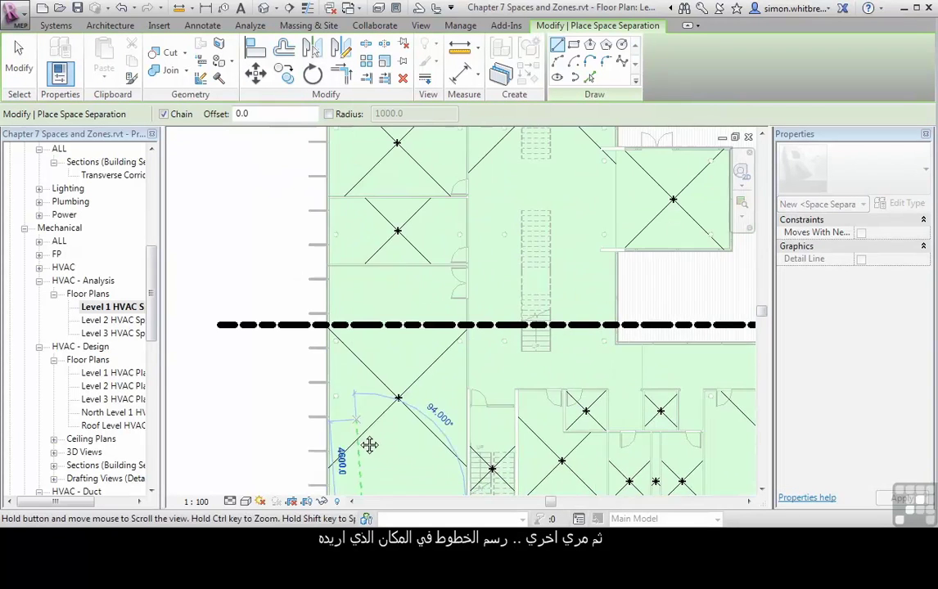
scroll(368, 296, down, 1)
scroll(370, 300, down, 2)
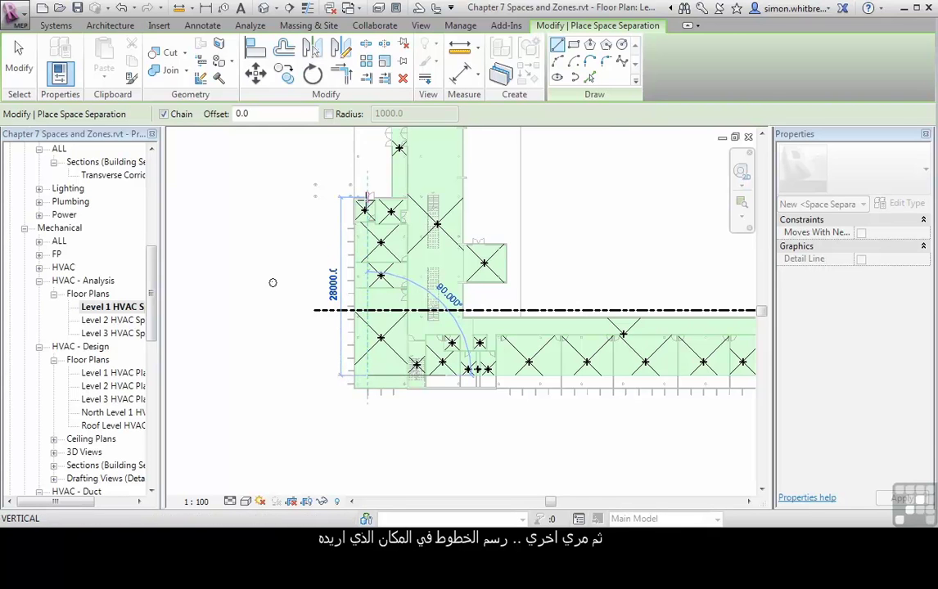
key(Escape)
key(Escape)
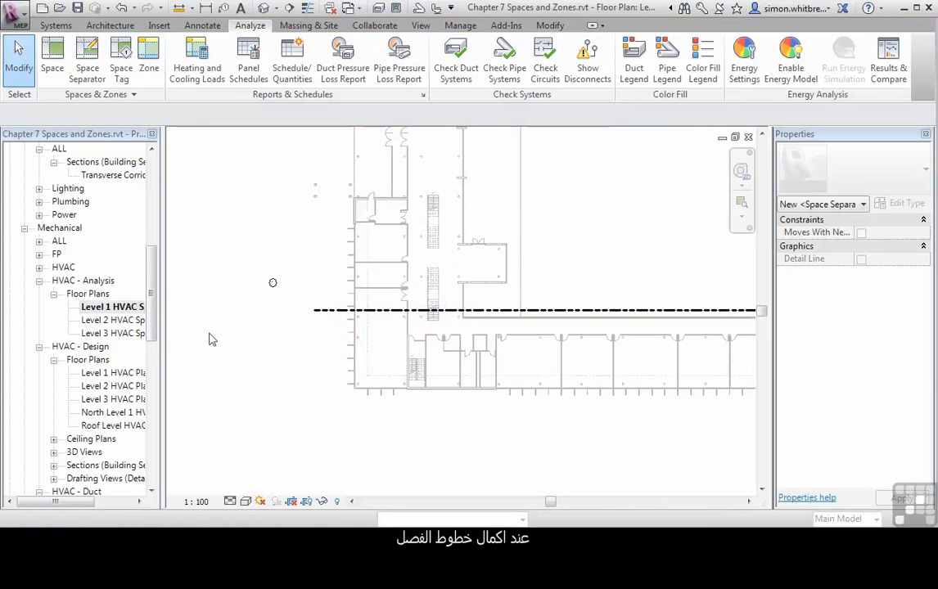
Start the Space tool with Upper Limit set to Level 2 and the offset changed from 3500.0 to 0
scroll(373, 380, up, 4)
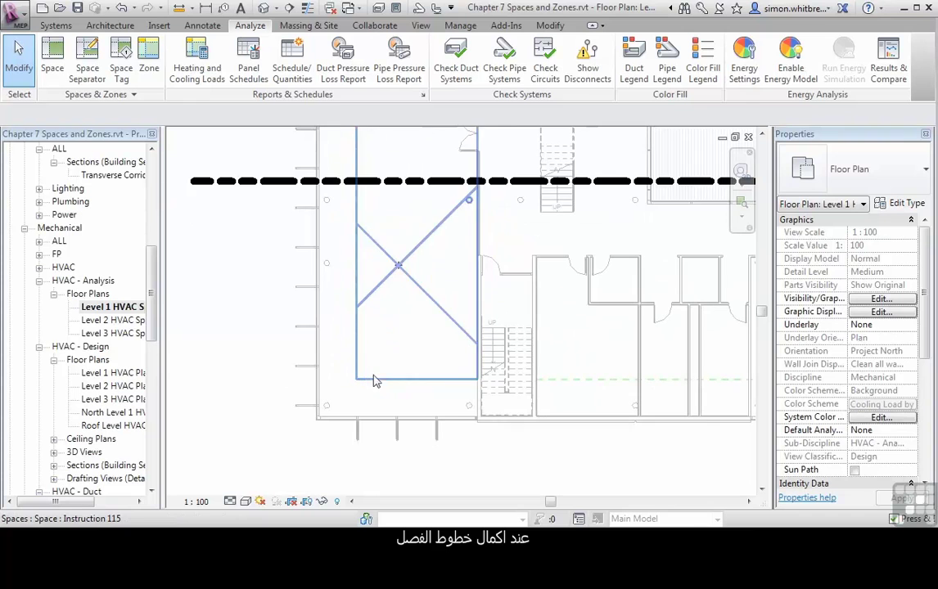
middle_drag(342, 372, 336, 404)
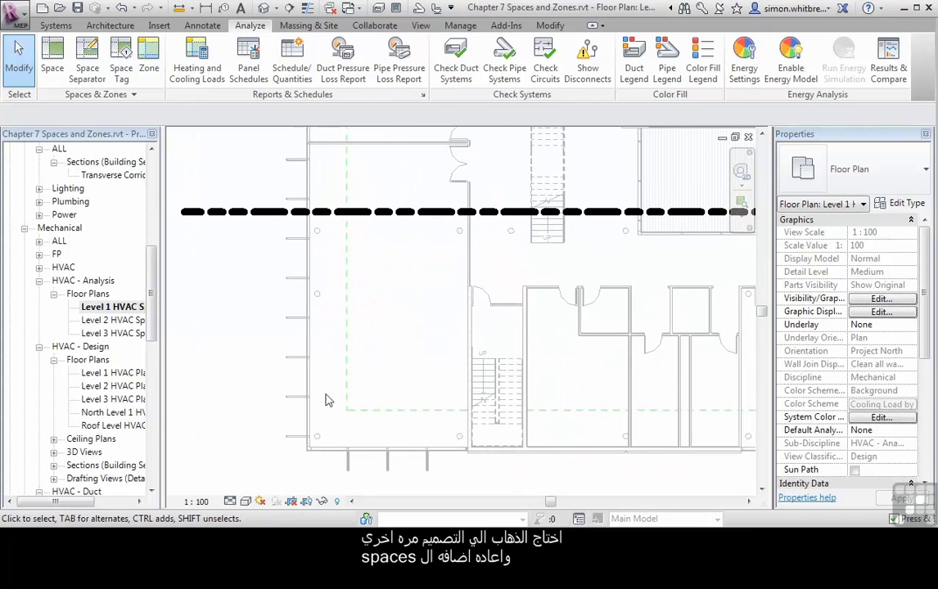
click(57, 67)
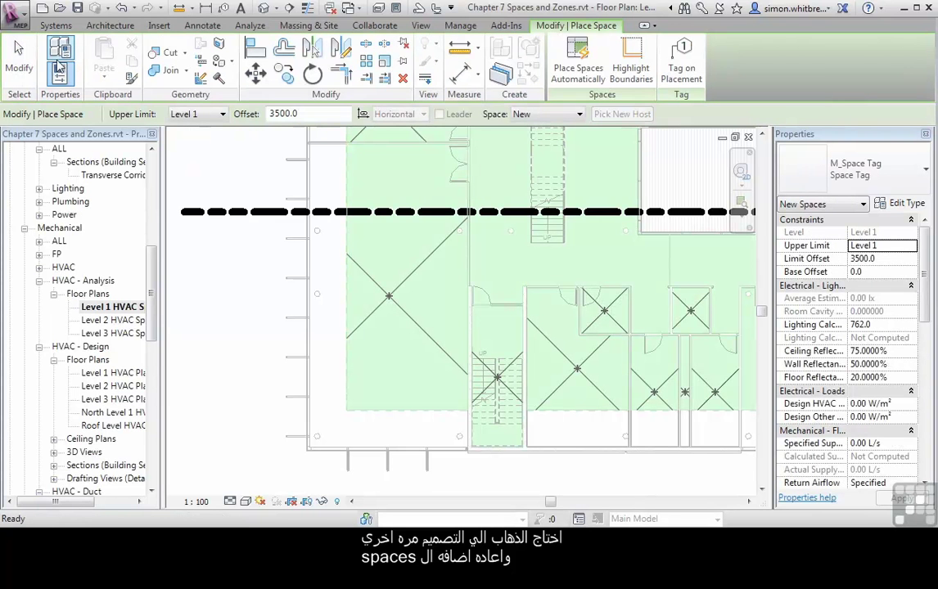
click(173, 114)
click(185, 140)
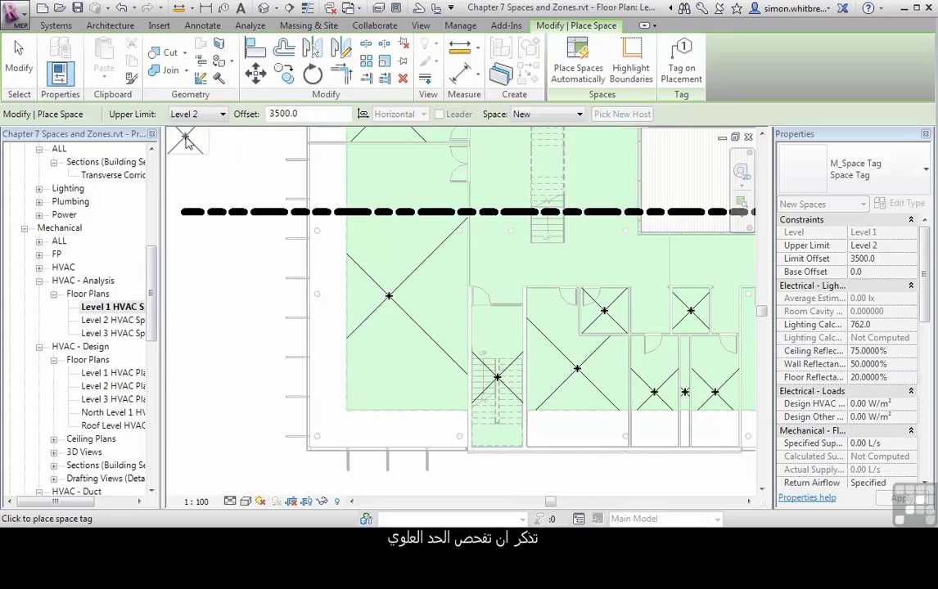
click(325, 113)
double_click(326, 113)
text(0)
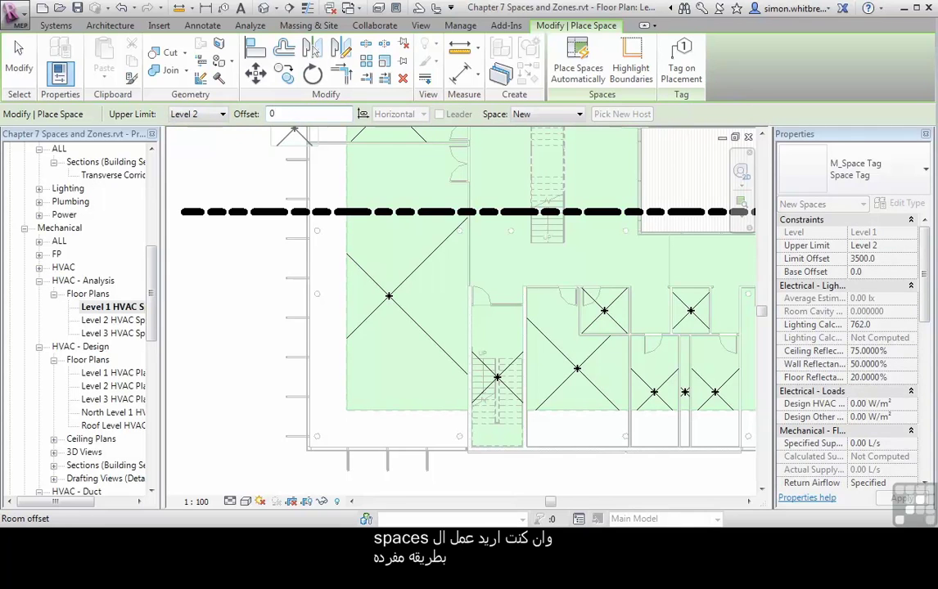